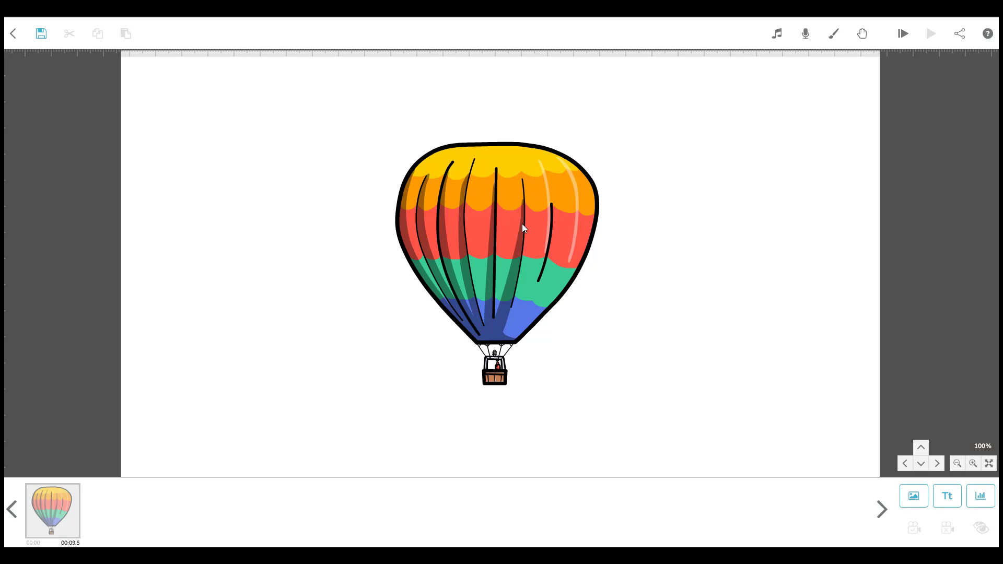
Select the rainbow-striped hot air balloon image in the centre of the canvas.
left_click(520, 244)
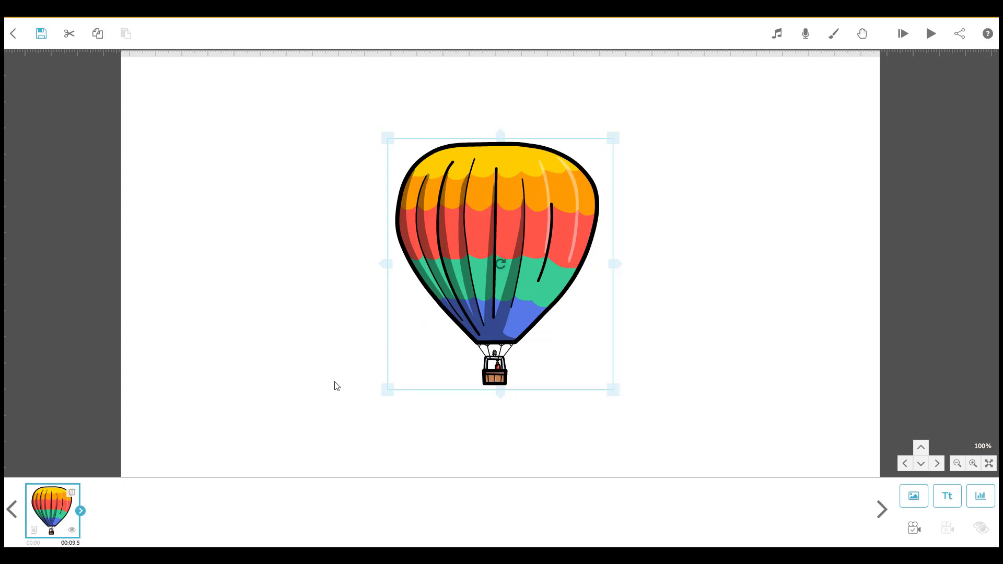
Show the balloon's Graphic Filters settings in its image properties.
left_click(33, 530)
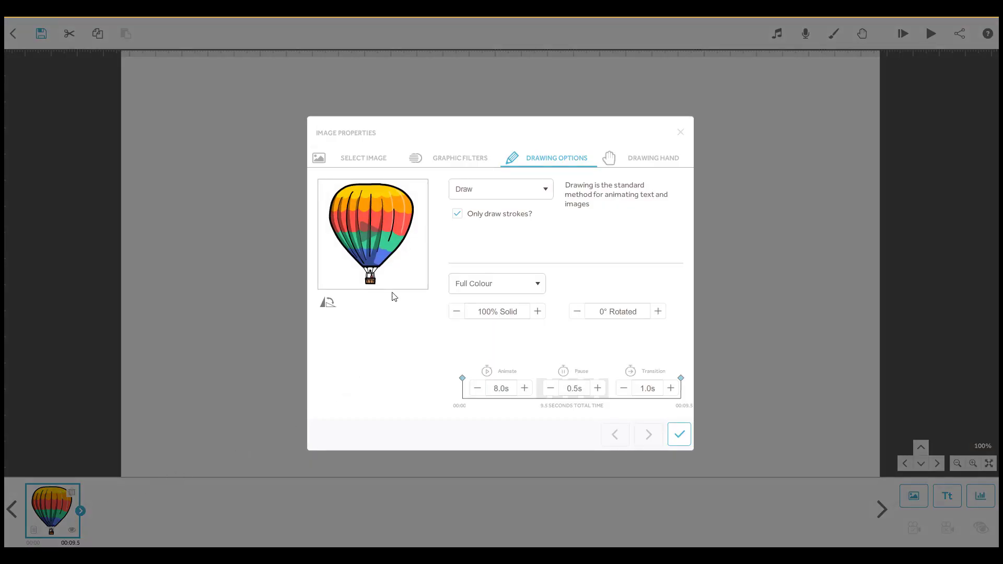
left_click(446, 164)
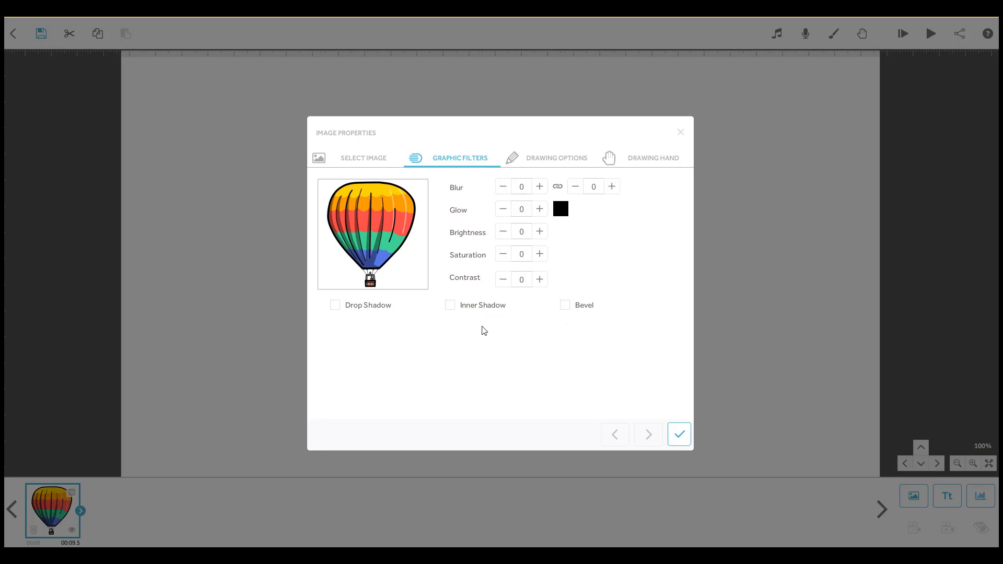
Turn on the balloon's drop shadow and set its angle to 360.
left_click(335, 307)
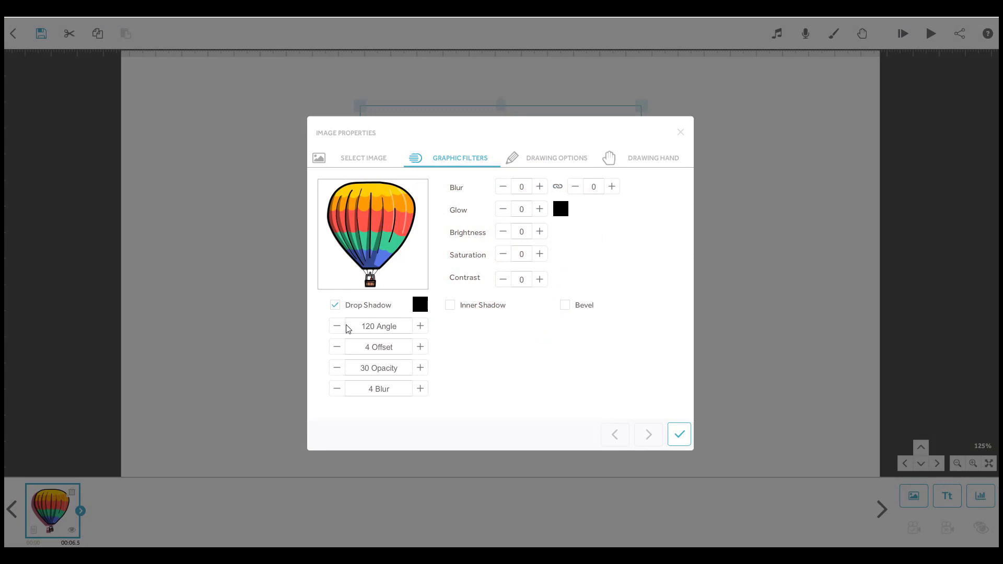
left_click(339, 326)
left_click(337, 326)
left_click(336, 326)
left_click(337, 326)
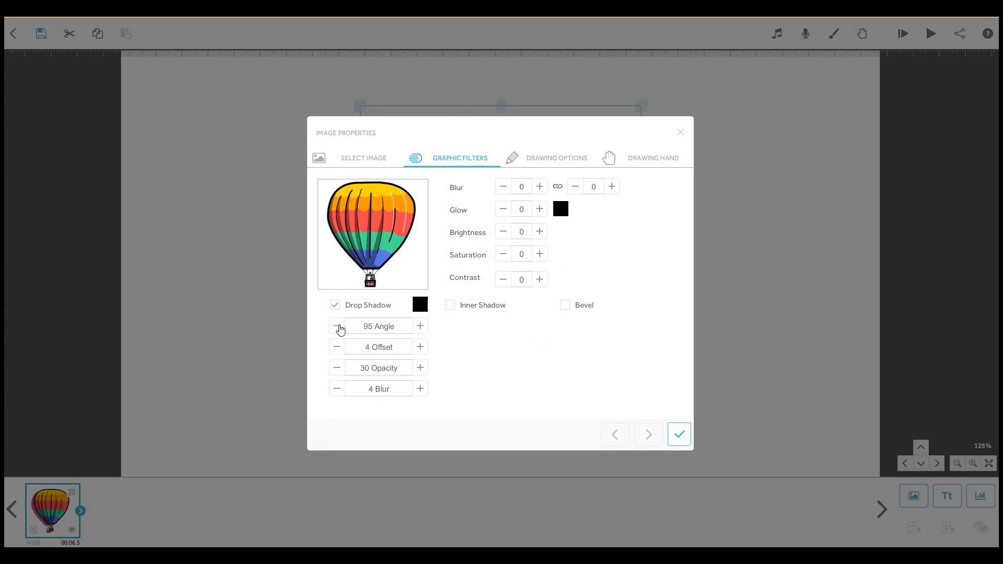
left_click(370, 325)
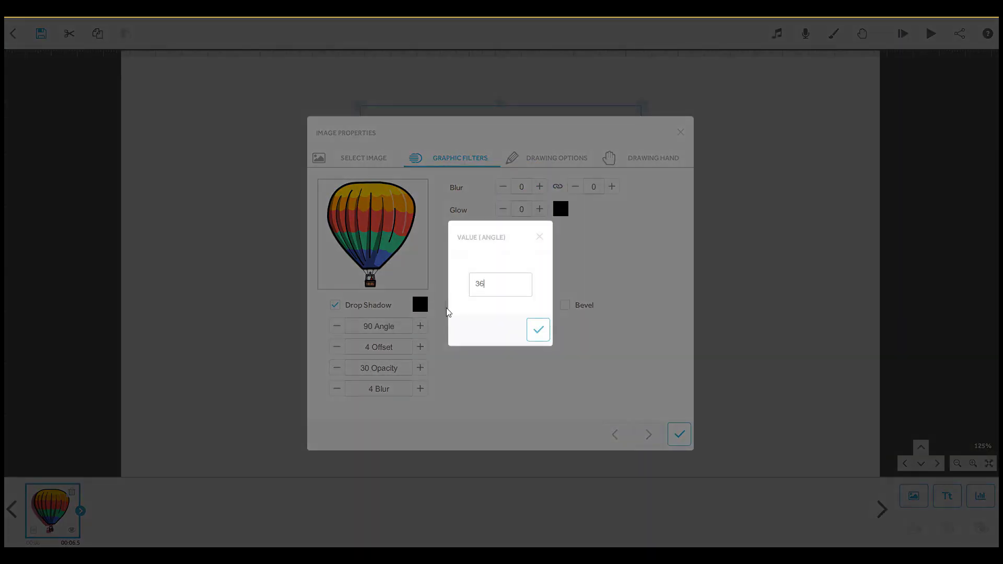
type("360")
left_click(538, 329)
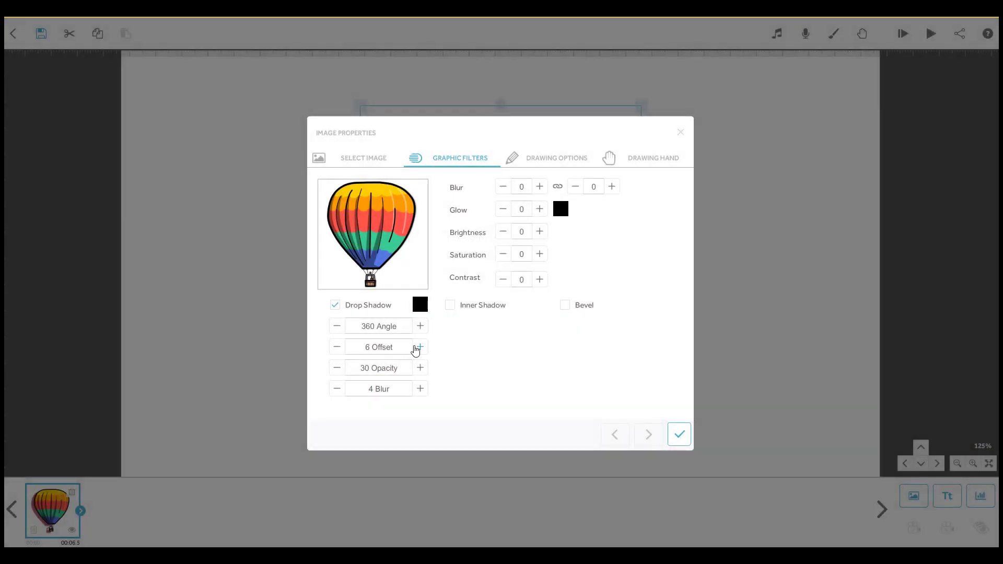
Set the drop shadow offset to 30 and opacity to 100.
left_click(420, 347)
left_click(419, 347)
left_click(419, 347)
left_click(402, 348)
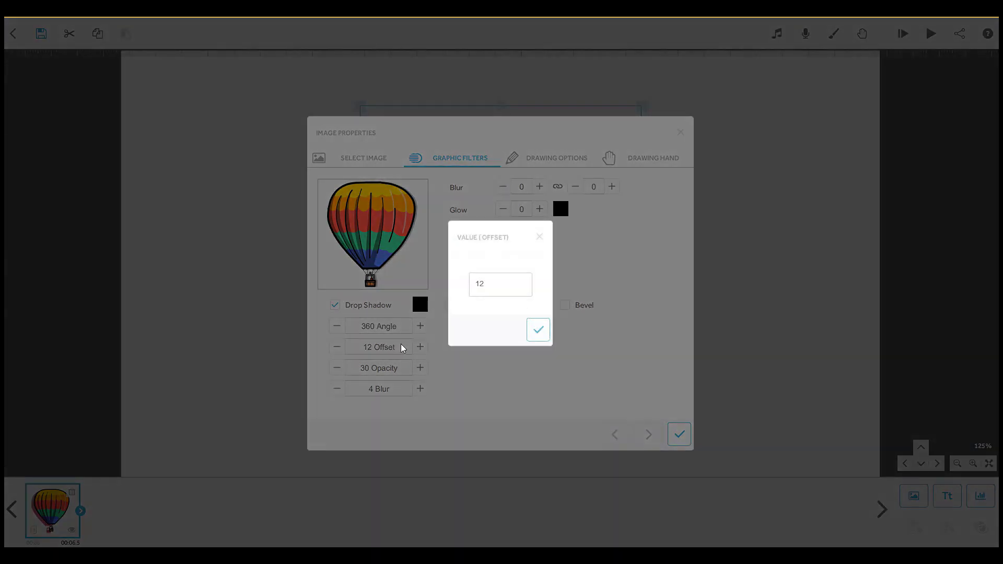
type("30")
left_click(538, 330)
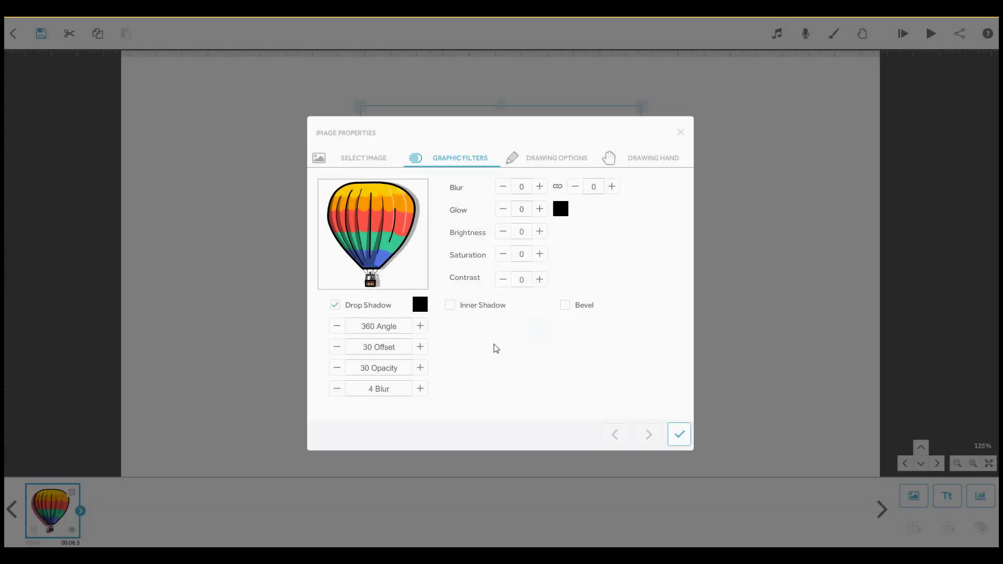
left_click(420, 368)
left_click(337, 368)
left_click(369, 368)
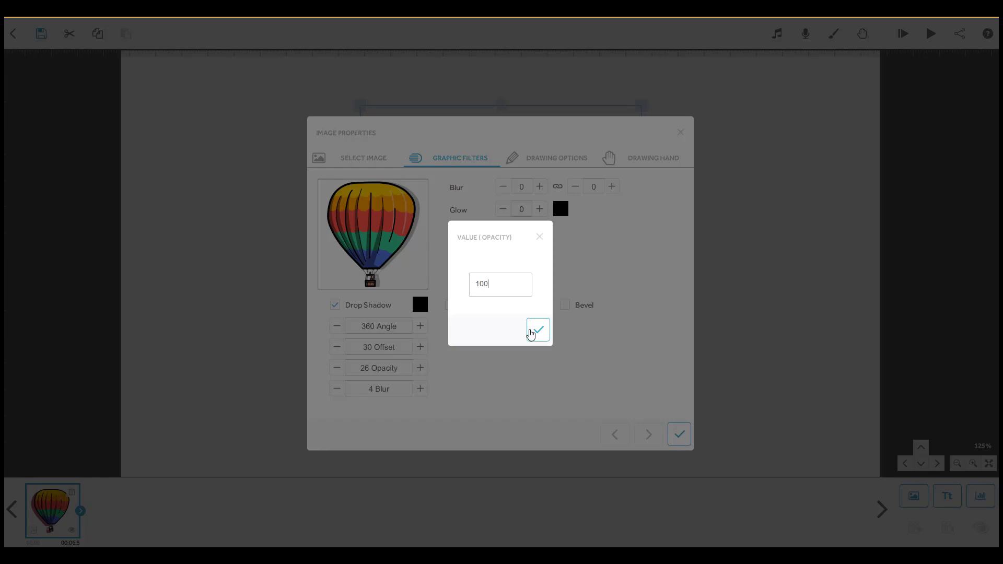
left_click(531, 333)
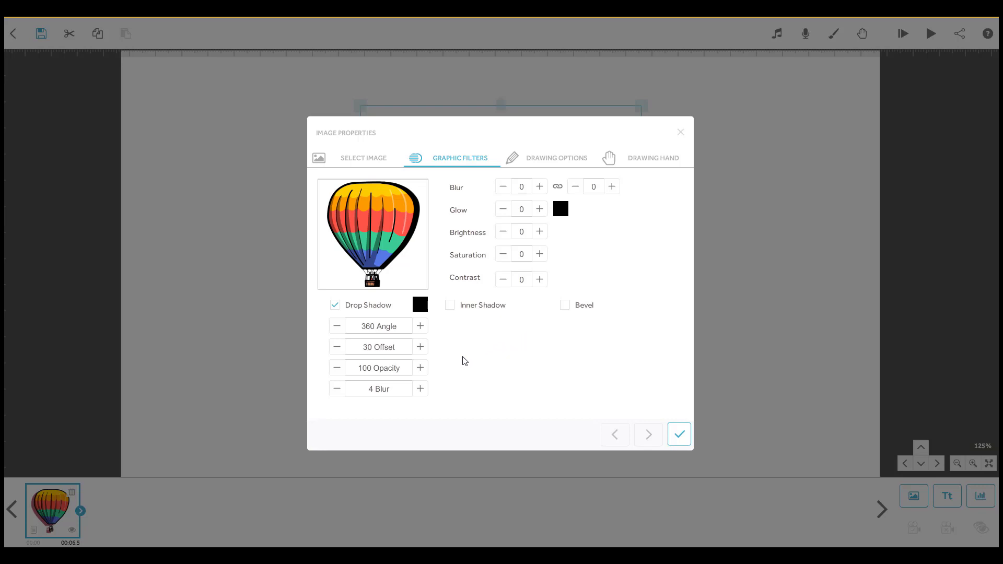
Soften the balloon's drop shadow with a blur of 30.
left_click(421, 389)
left_click(420, 389)
left_click(336, 390)
left_click(378, 390)
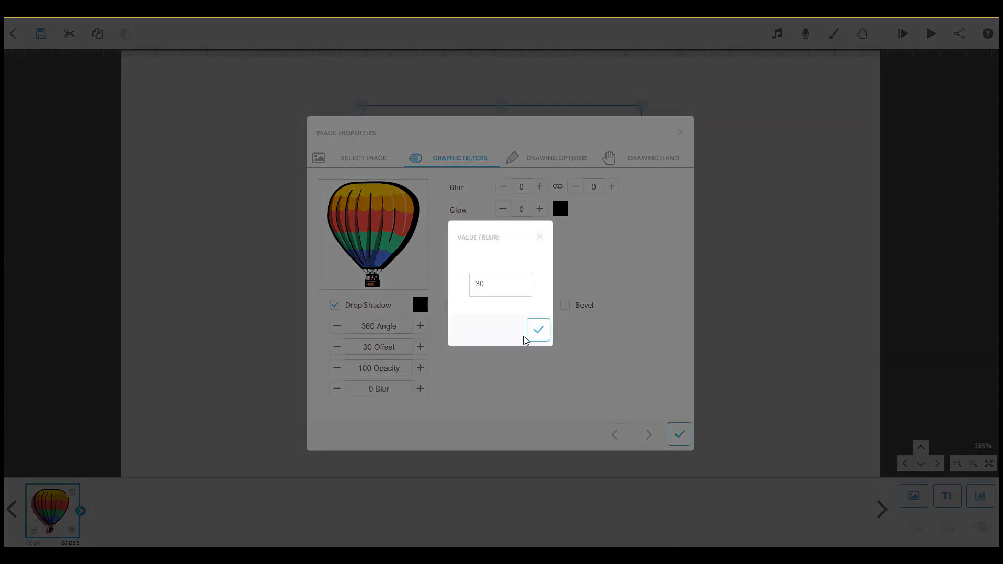
left_click(538, 330)
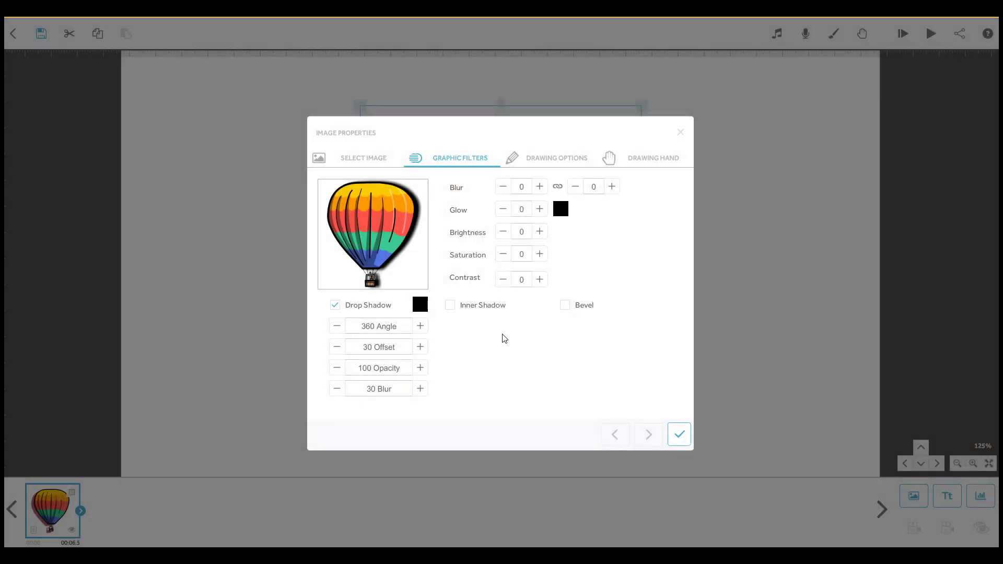
Colour the drop shadow crimson, then switch the drop shadow off.
left_click(418, 306)
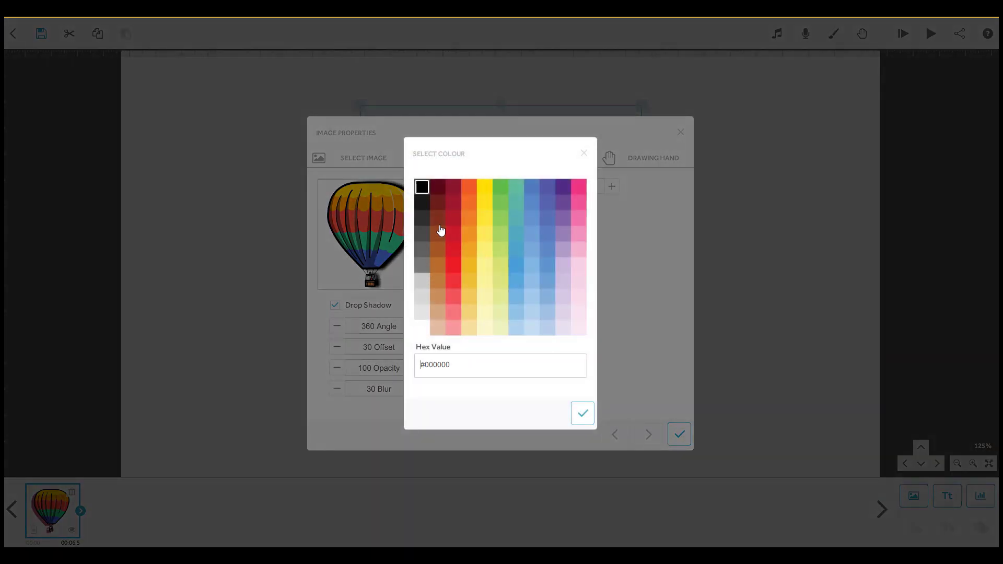
left_click(449, 188)
left_click(581, 413)
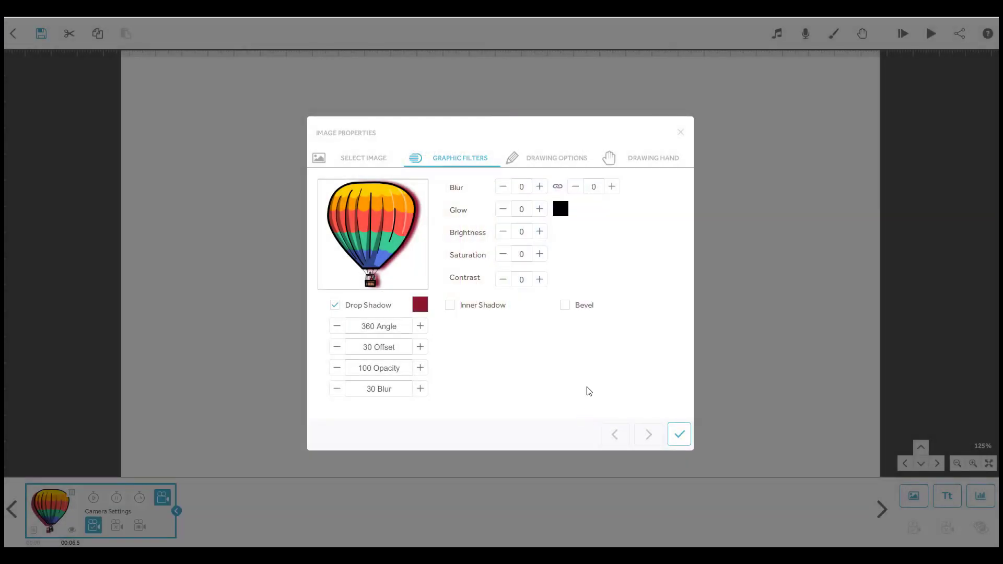
left_click(336, 307)
left_click(449, 307)
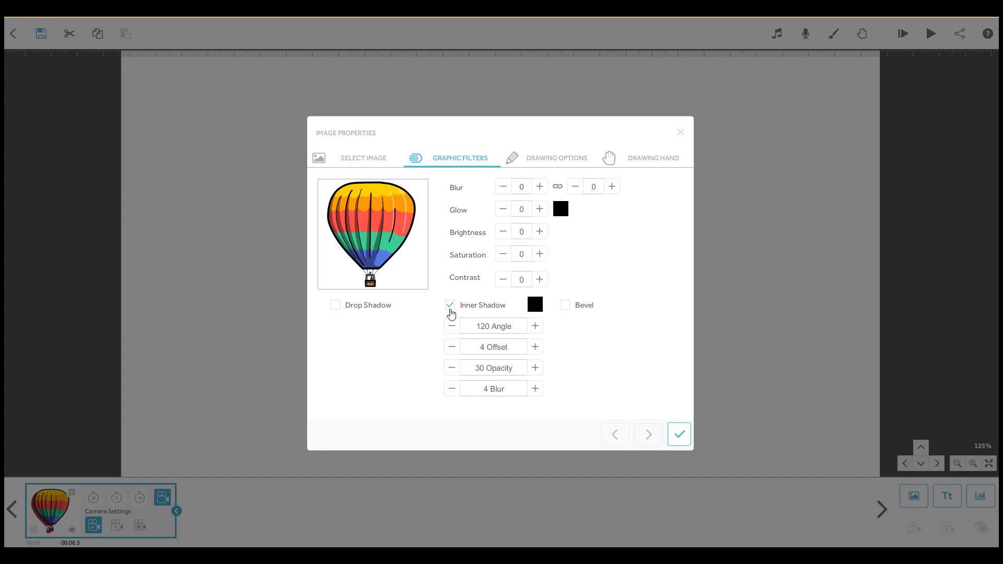
left_click(449, 308)
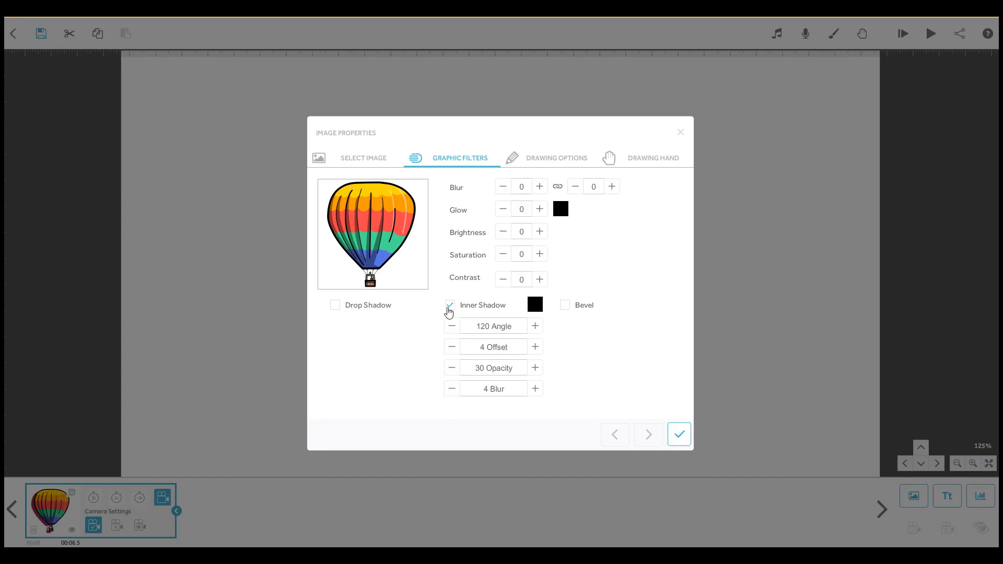
Turn the bevel effect on and back off, leaving no bevel.
left_click(565, 308)
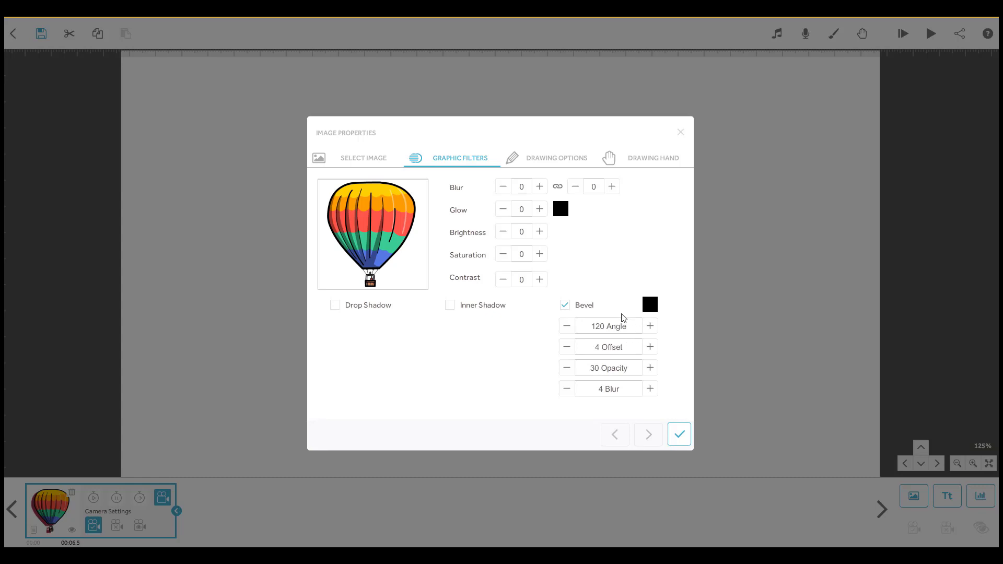
left_click(564, 312)
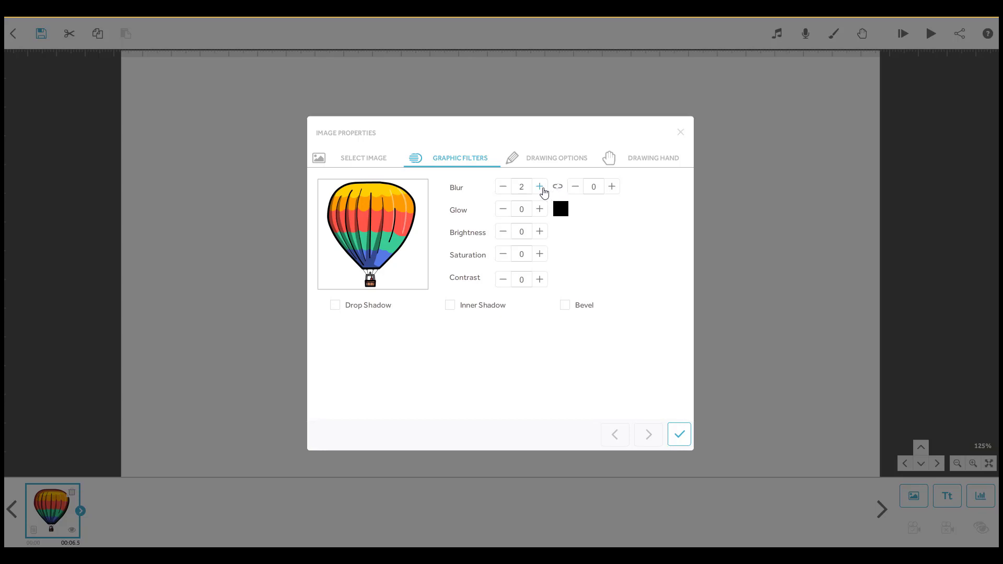
Raise the balloon's blur and apply a second blur value of 50.
left_click(540, 187)
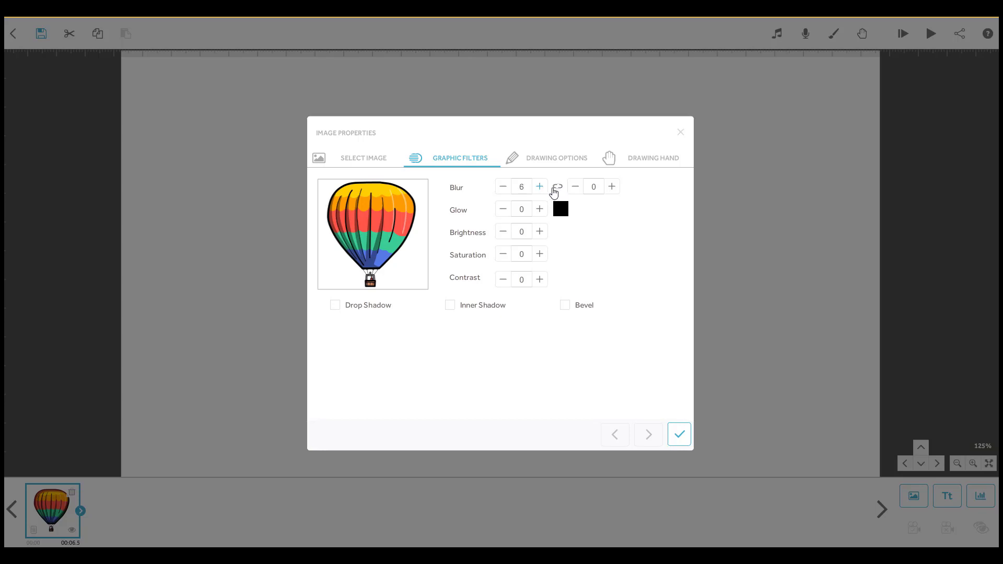
left_click(593, 188)
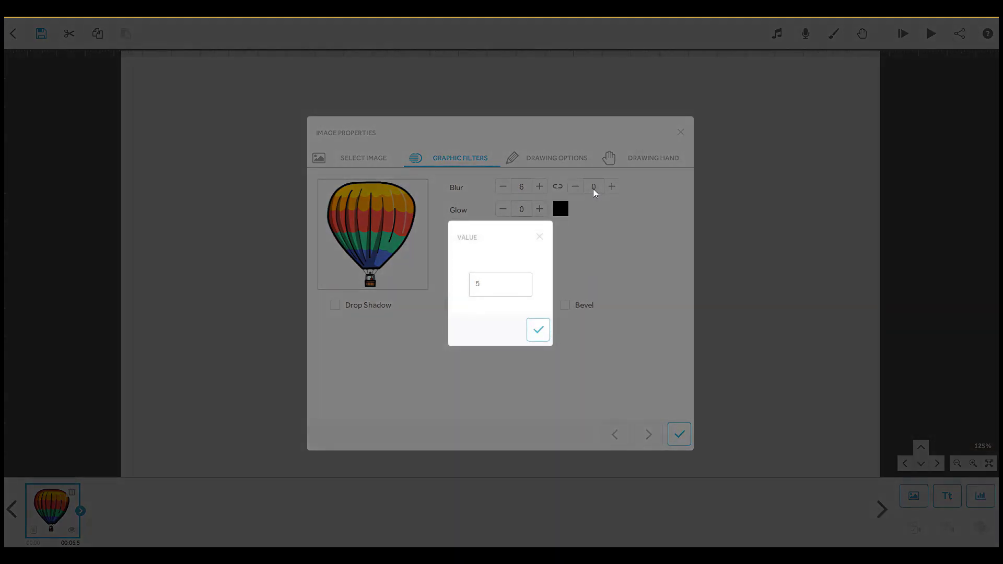
left_click(539, 329)
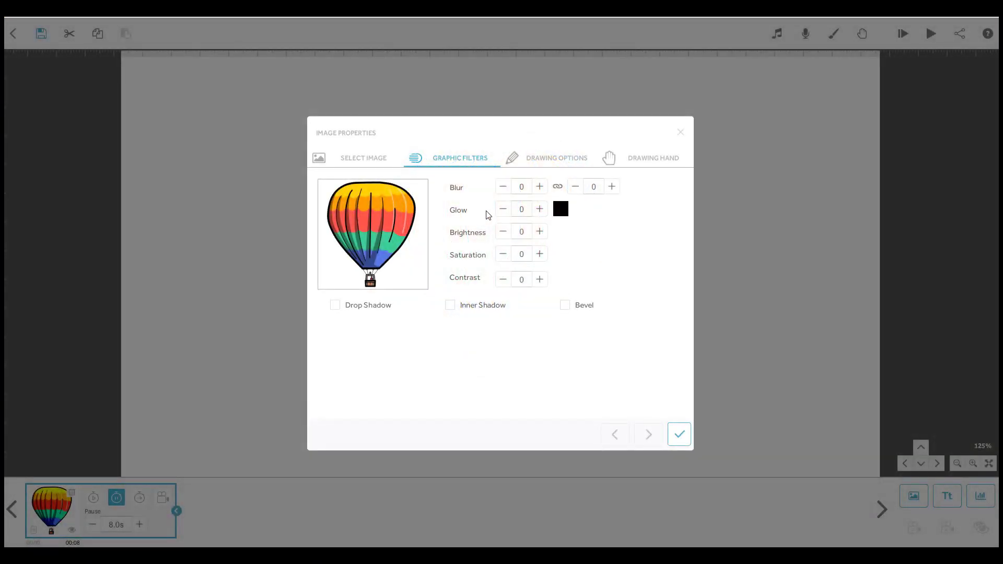
Give the balloon a glow of 5 in blue (#479ed7).
left_click(539, 209)
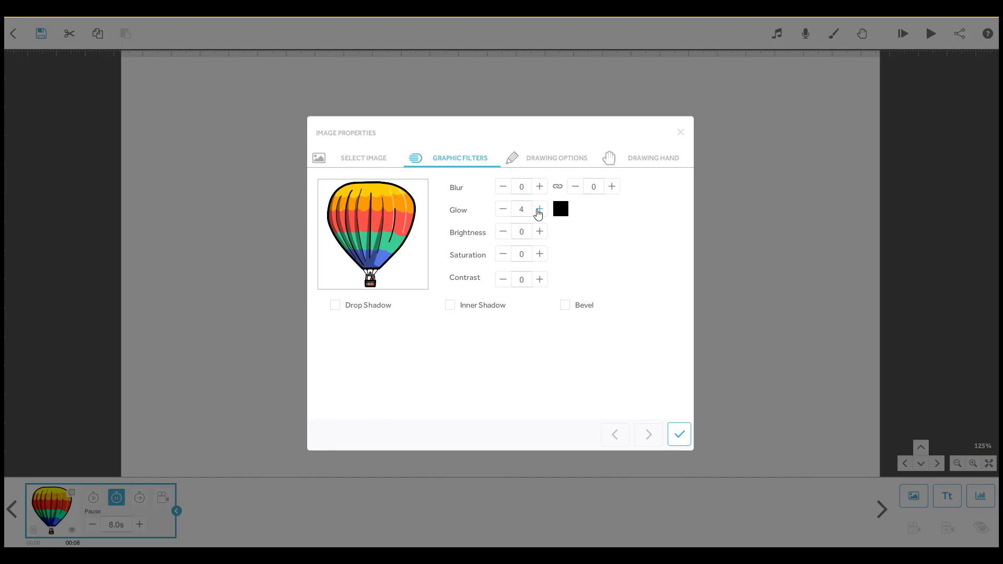
left_click(560, 209)
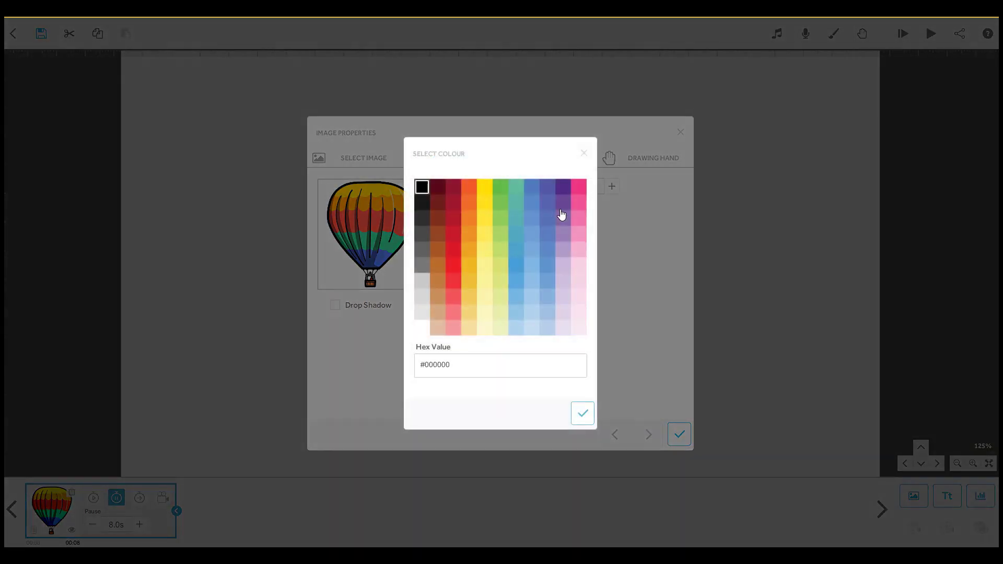
left_click(516, 265)
left_click(582, 414)
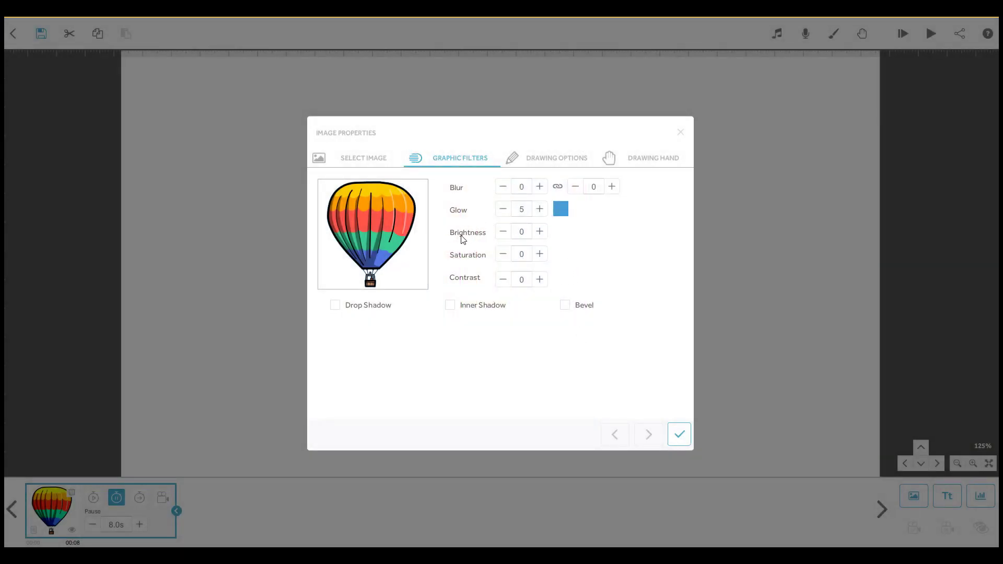
Play a full-screen preview of the balloon, then raise its saturation toward 3.
left_click(931, 33)
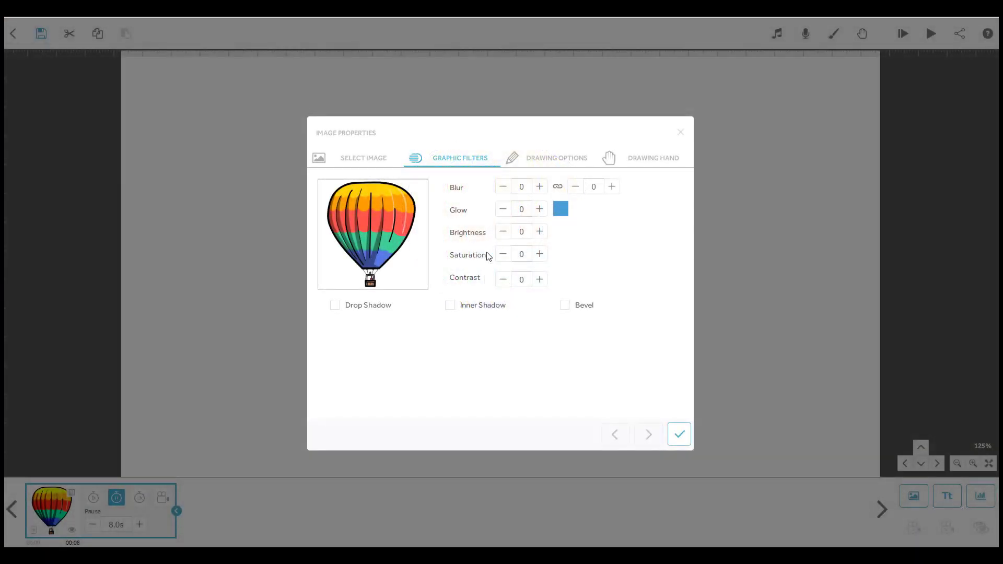
left_click(539, 254)
left_click(539, 254)
left_click(540, 254)
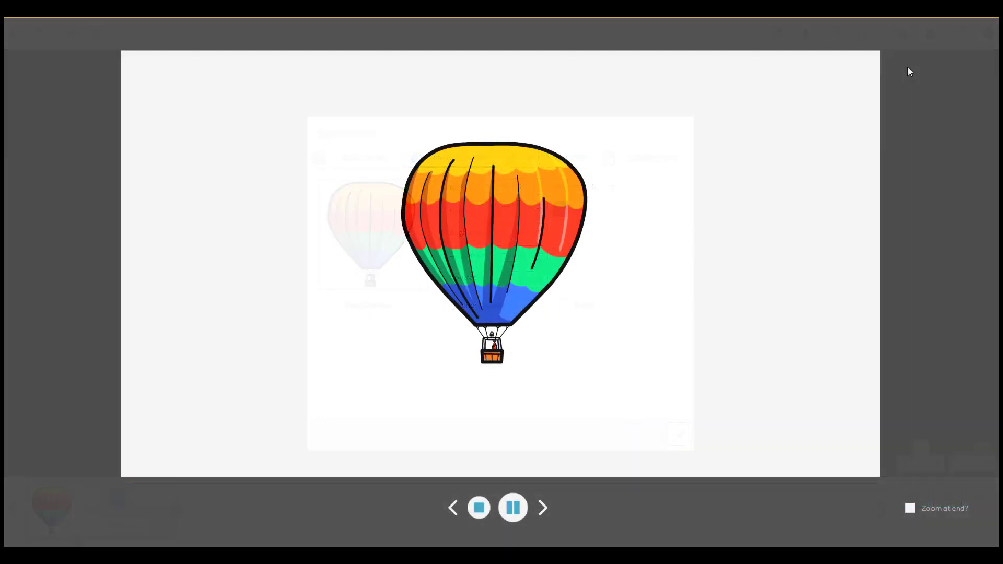